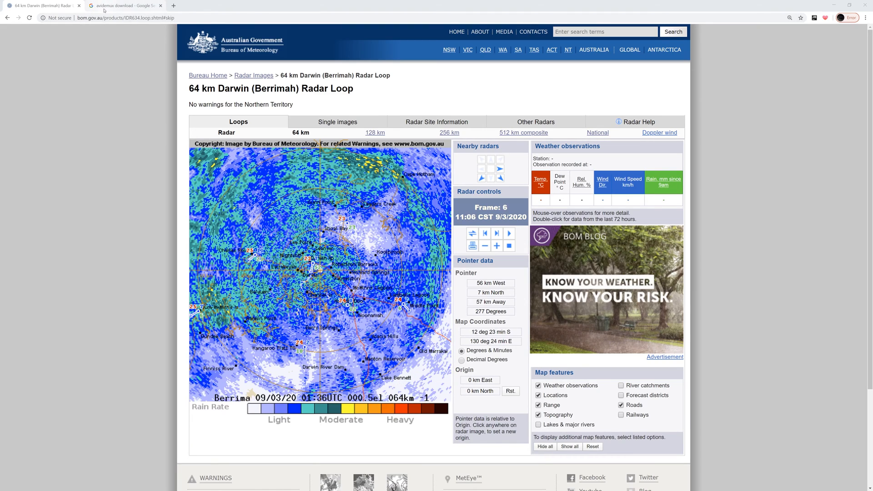
Open the Avidemux main page on SourceForge from the "avidemux download" search results.
click(109, 7)
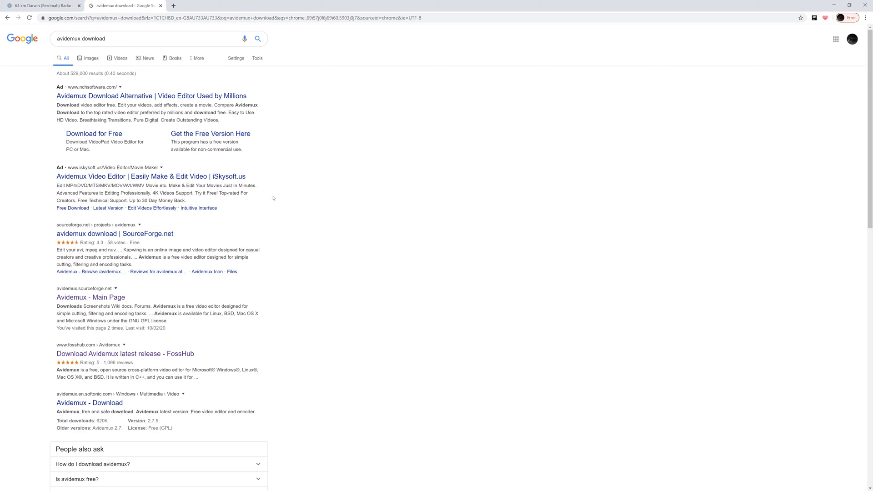
click(74, 299)
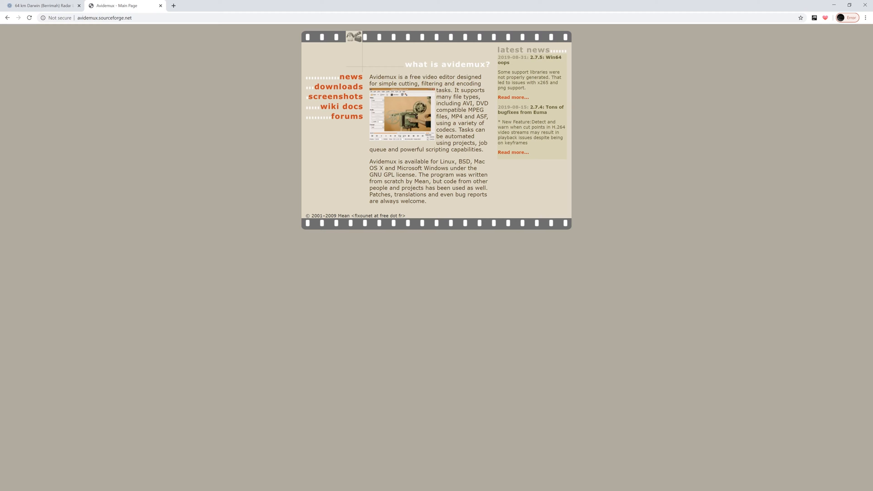
Switch to the Avidemux application and open the video DJI_0132.MOV from the trim folder.
drag(0, 86, 291, 48)
double_click(289, 46)
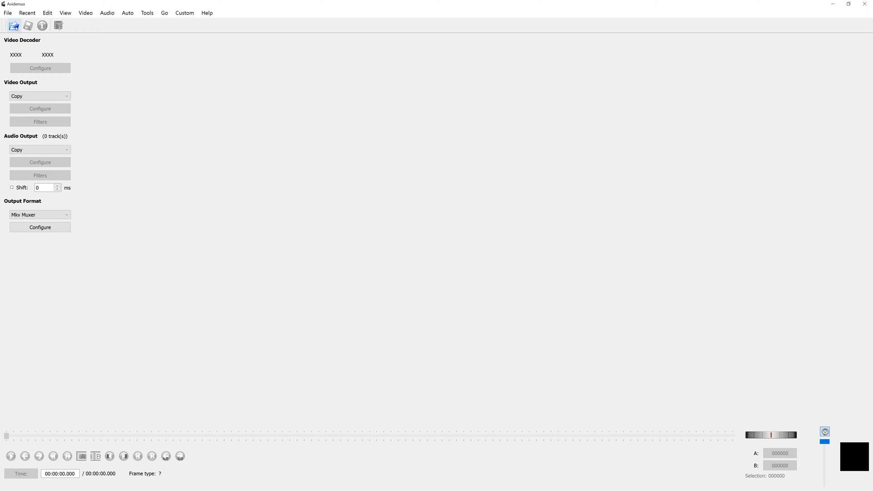
click(14, 26)
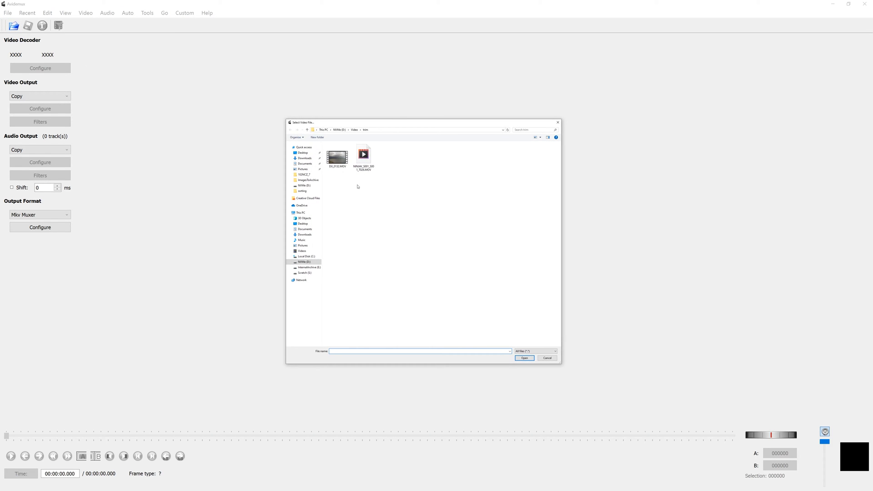
drag(399, 123, 350, 135)
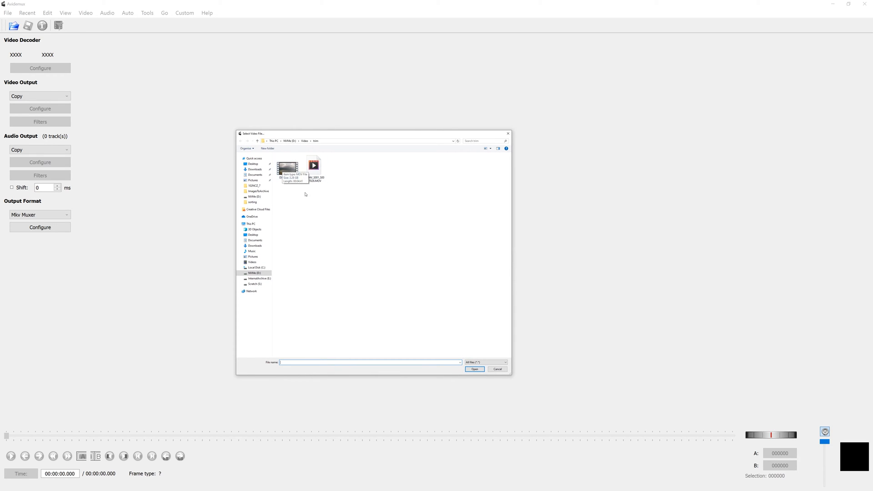
click(313, 168)
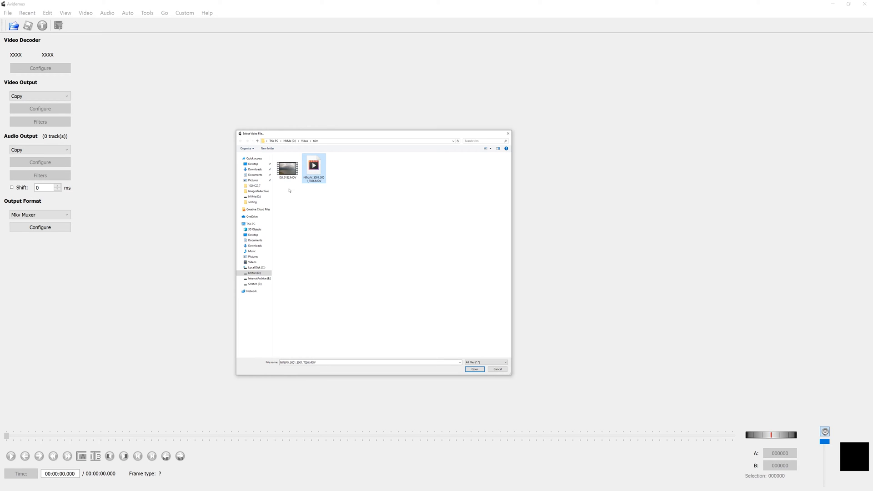
click(288, 171)
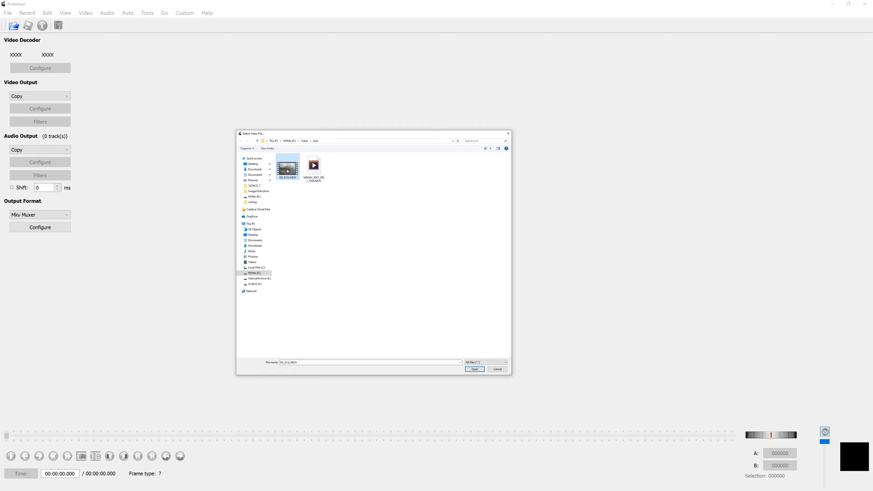
double_click(287, 171)
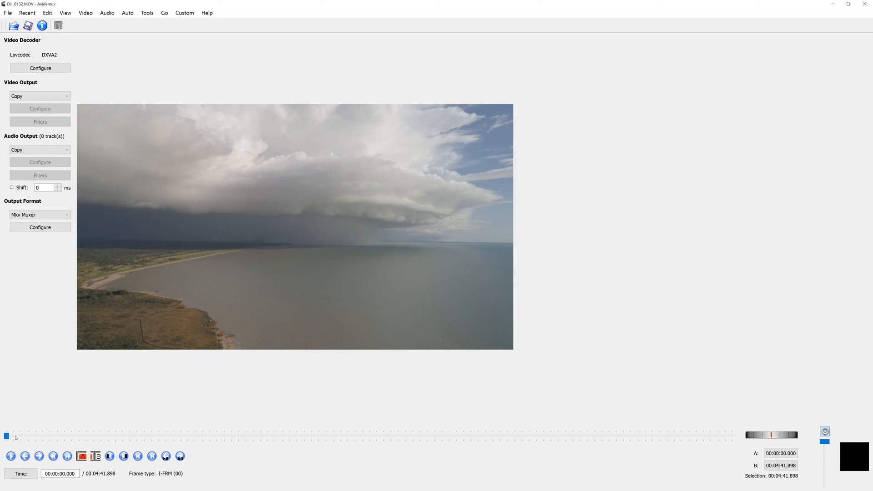
Mark the section to keep, with start marker A at 00:00:18.018 and end marker B at 00:00:42.042.
drag(15, 436, 97, 435)
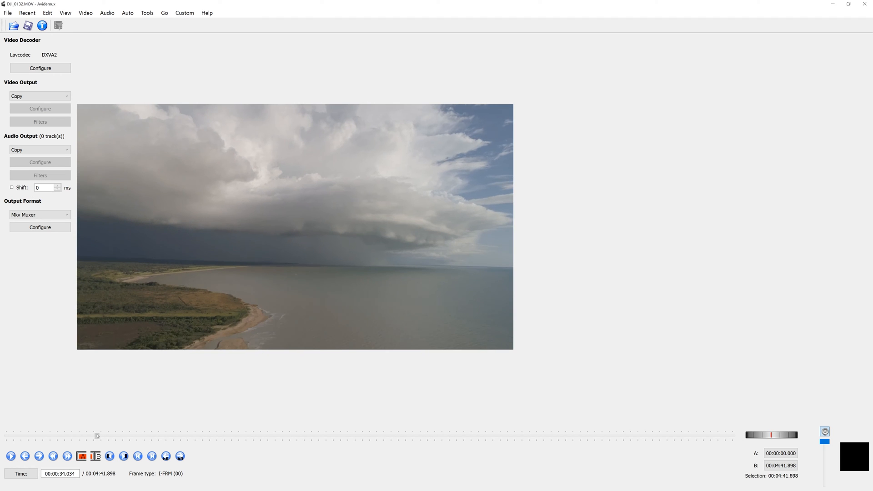
drag(97, 435, 55, 436)
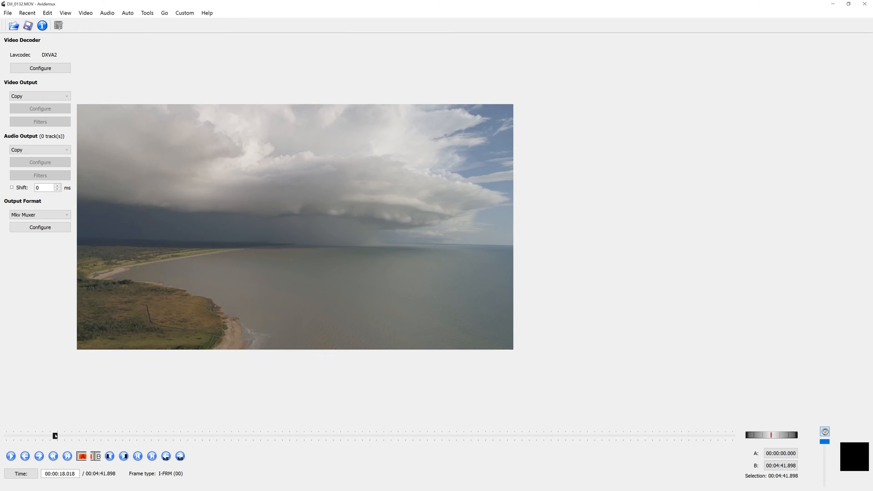
click(82, 456)
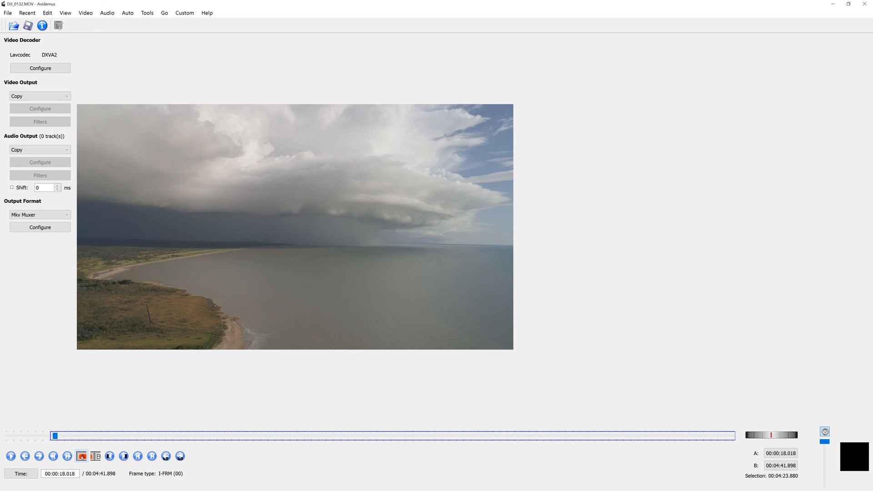
drag(55, 436, 117, 437)
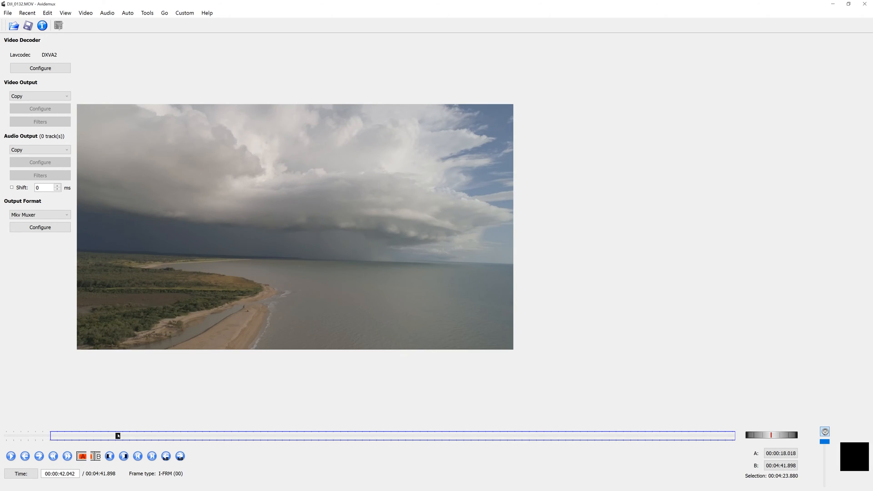
click(95, 456)
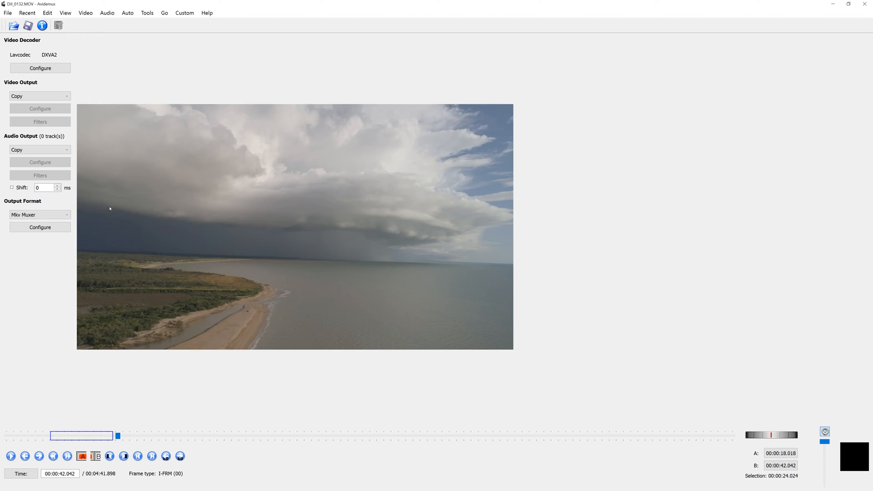
Set the output format to MP4 Muxer and the audio output to MP3 (lame).
click(66, 215)
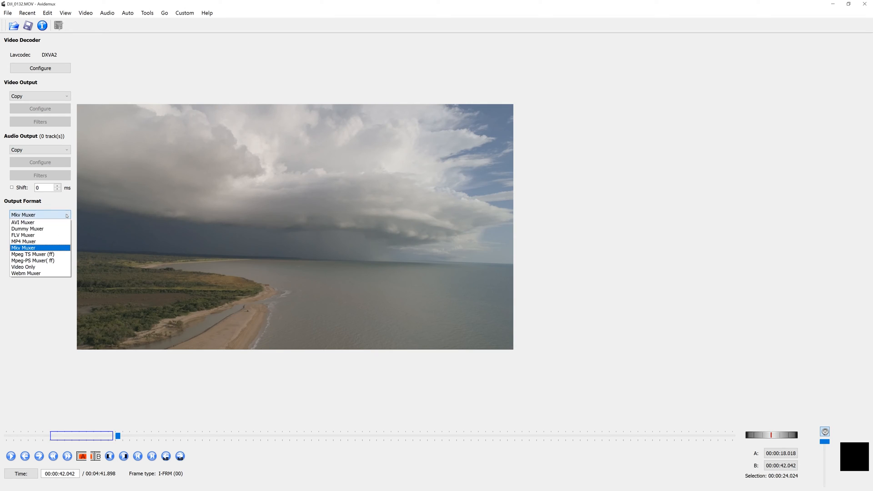
click(40, 242)
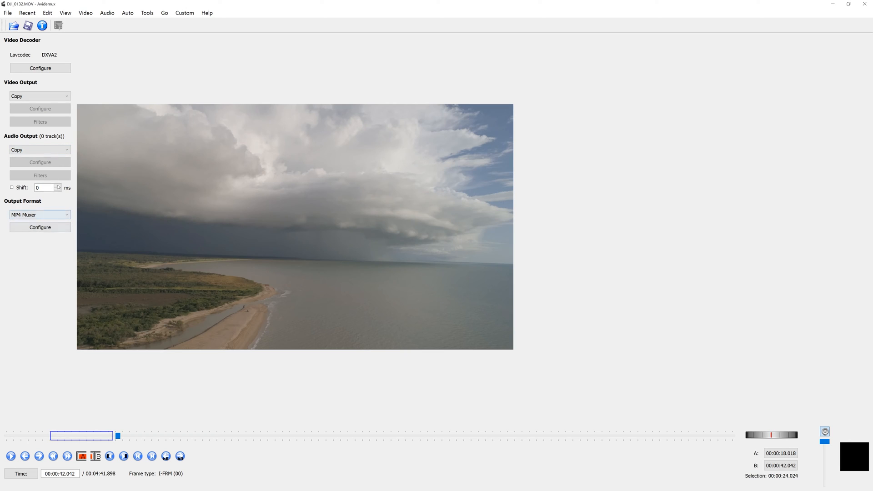
click(34, 149)
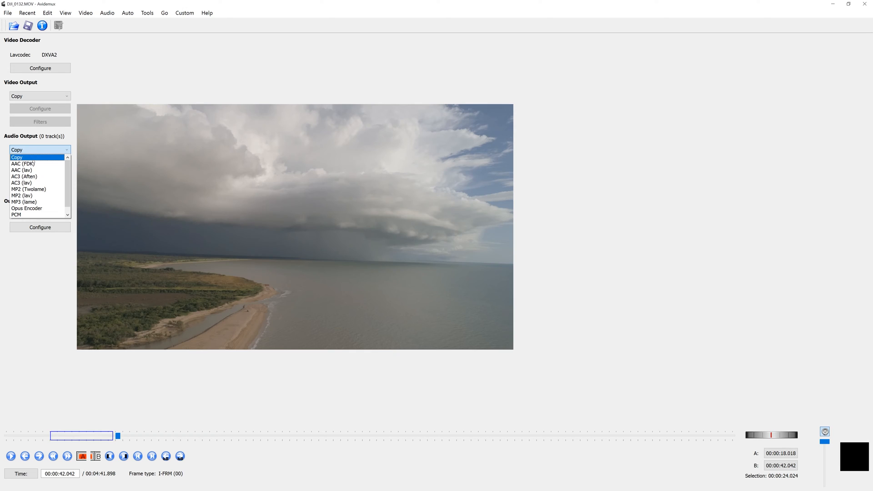
click(37, 202)
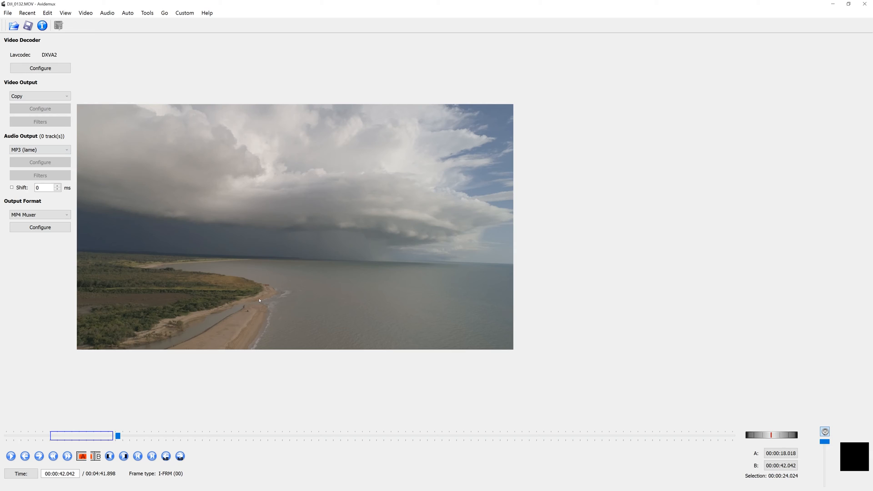
Save the marked section as DJI_0132trimmed.mp4 in the trim folder and close Avidemux.
click(28, 25)
click(277, 353)
text(trimmed)
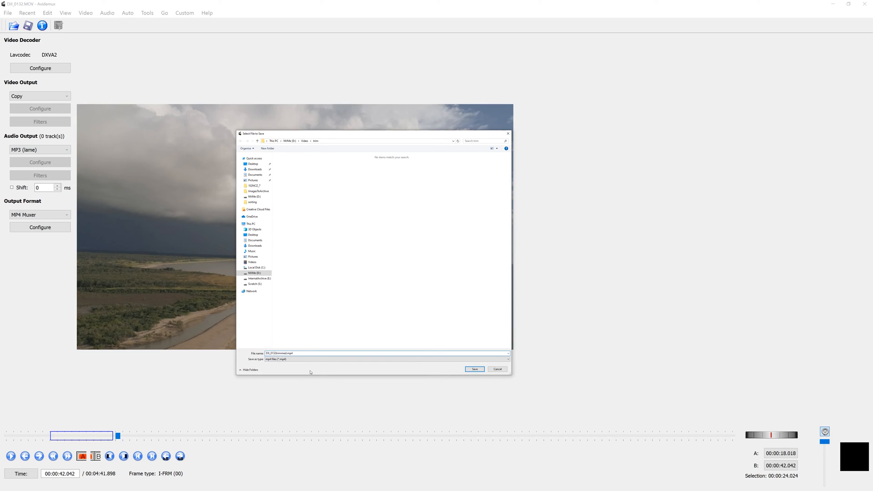
click(475, 370)
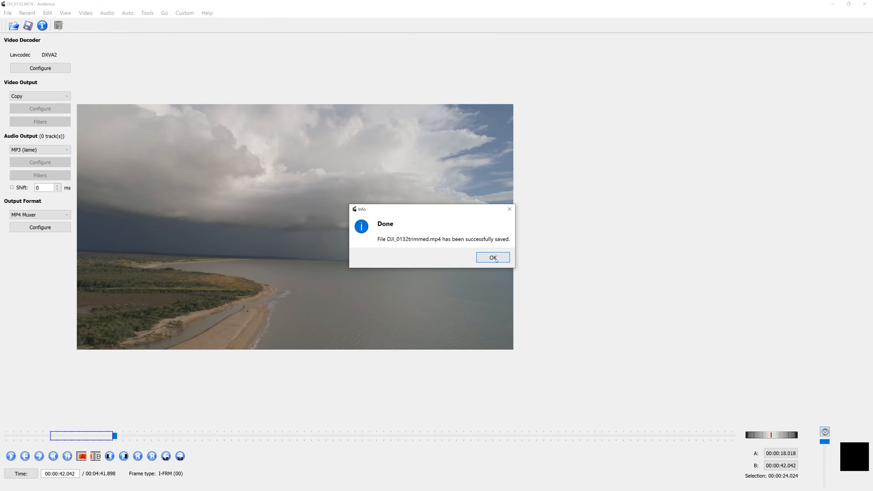
click(484, 258)
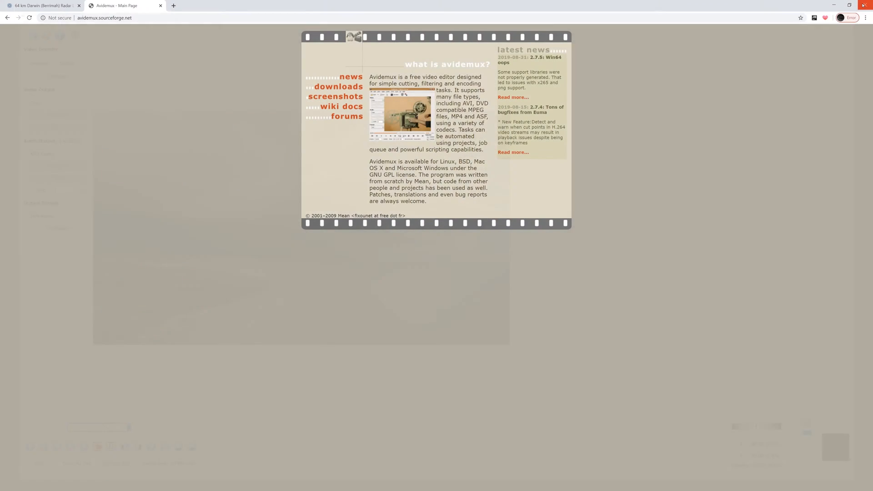
click(865, 4)
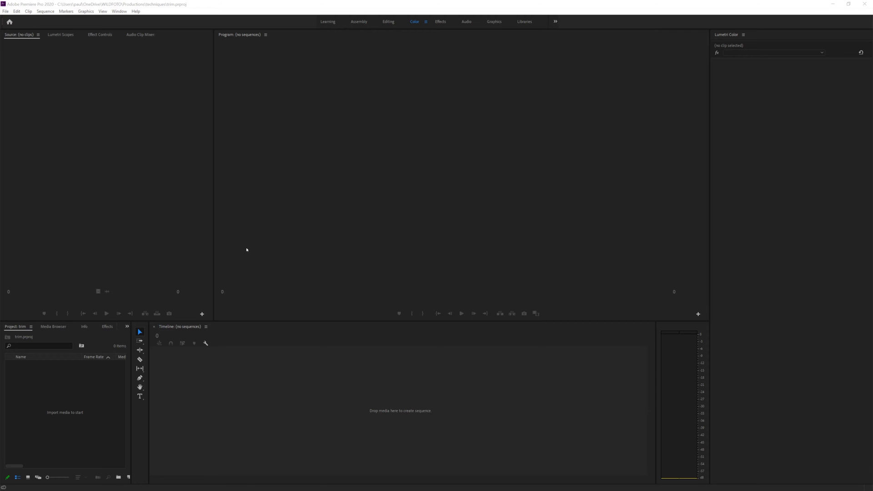
In Adobe Premiere Pro, import the NINJAV S001_S001_T026 MOV clip from the Video\trim folder on the D: drive.
double_click(76, 390)
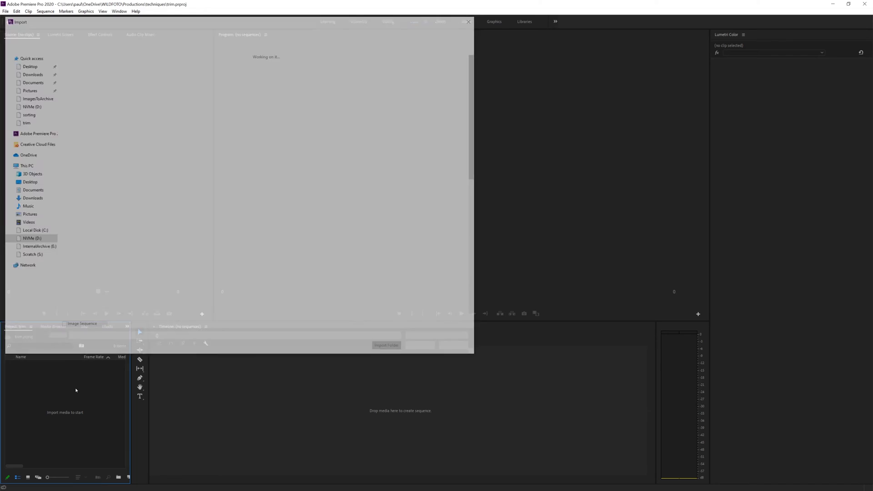
scroll(272, 244, down, 2)
scroll(272, 244, down, 2)
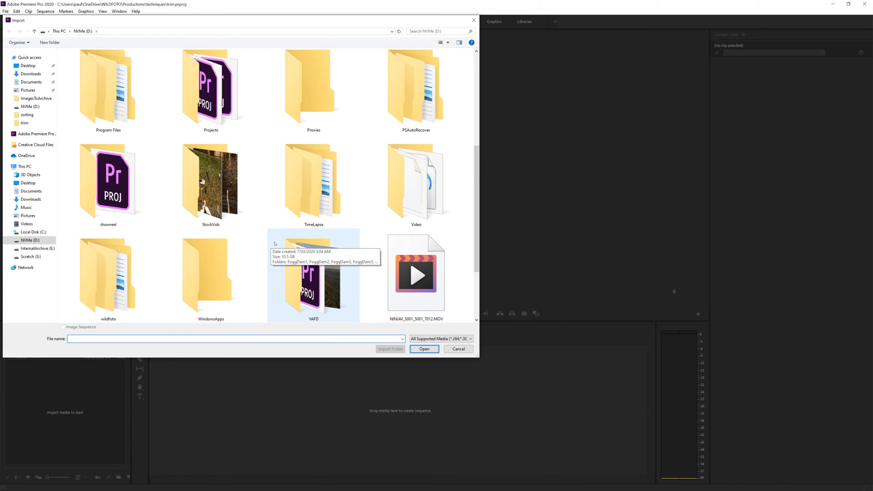
double_click(416, 184)
double_click(71, 86)
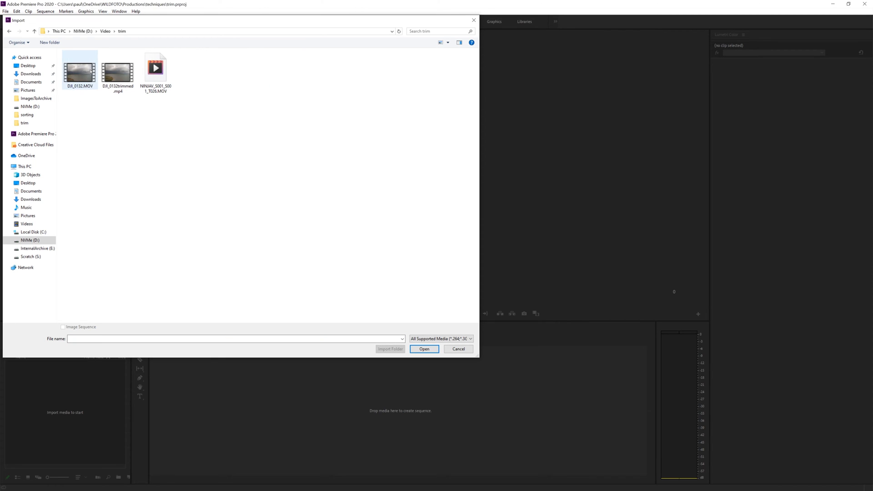
double_click(155, 72)
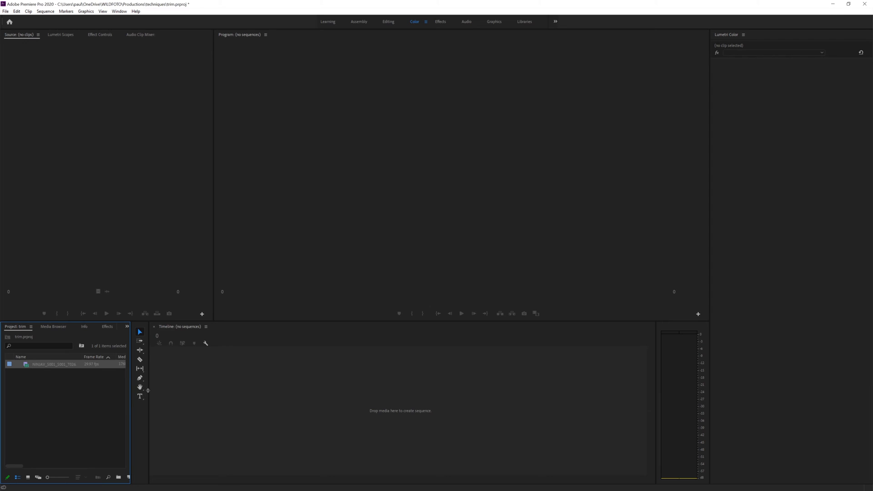
Widen the project area to show more clip details and load the imported clip into the source monitor.
drag(131, 386, 179, 387)
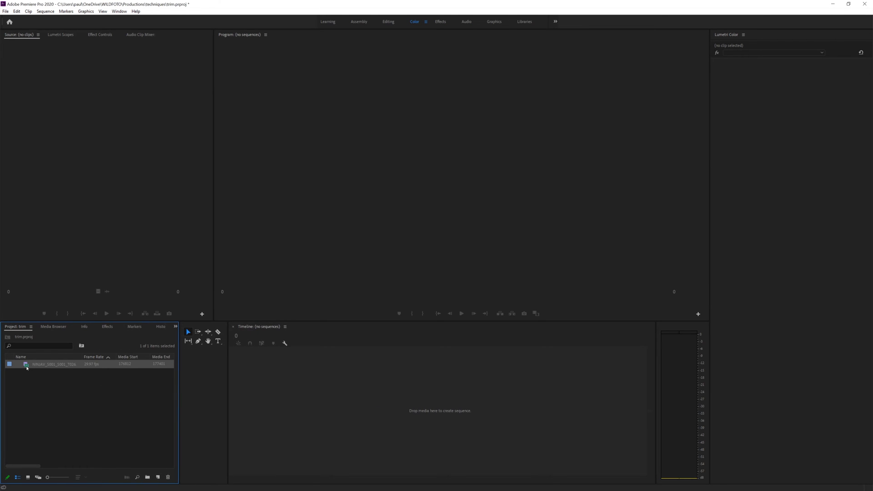
mouse_move(26, 367)
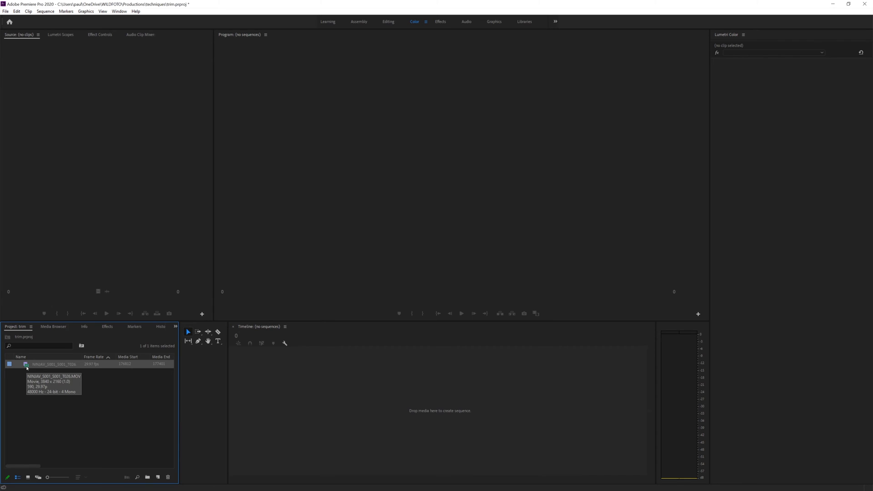
drag(28, 367, 119, 261)
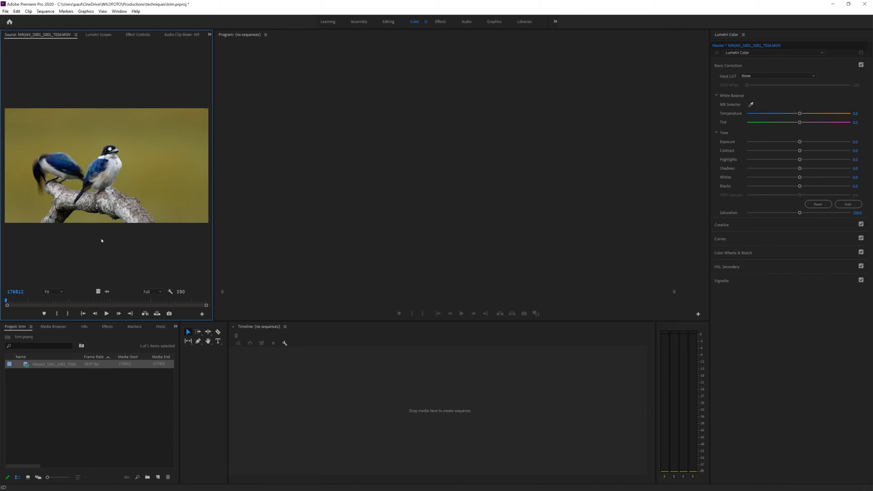
Trim the timeline clip to start at frame 57 and end at frame 305, close the leading gap, and play the result.
mouse_move(321, 348)
mouse_down()
mouse_move(328, 376)
mouse_move(322, 344)
mouse_move(454, 352)
mouse_move(315, 354)
mouse_move(465, 357)
mouse_move(314, 349)
mouse_move(405, 351)
mouse_move(317, 350)
mouse_move(335, 351)
mouse_move(324, 351)
mouse_up()
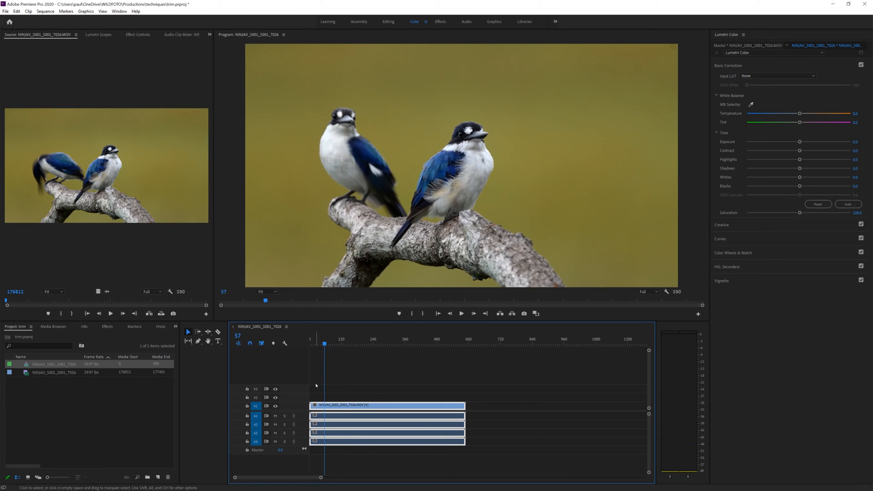
drag(311, 405, 326, 406)
drag(326, 347, 391, 349)
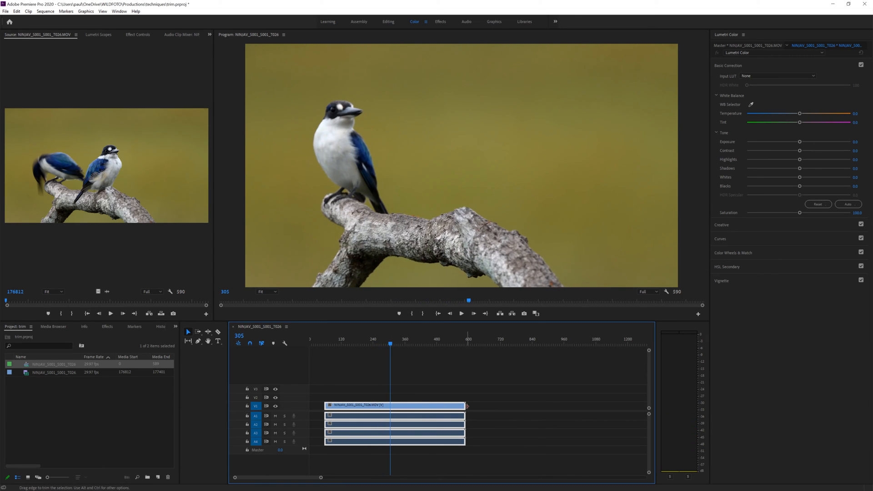
drag(465, 405, 361, 408)
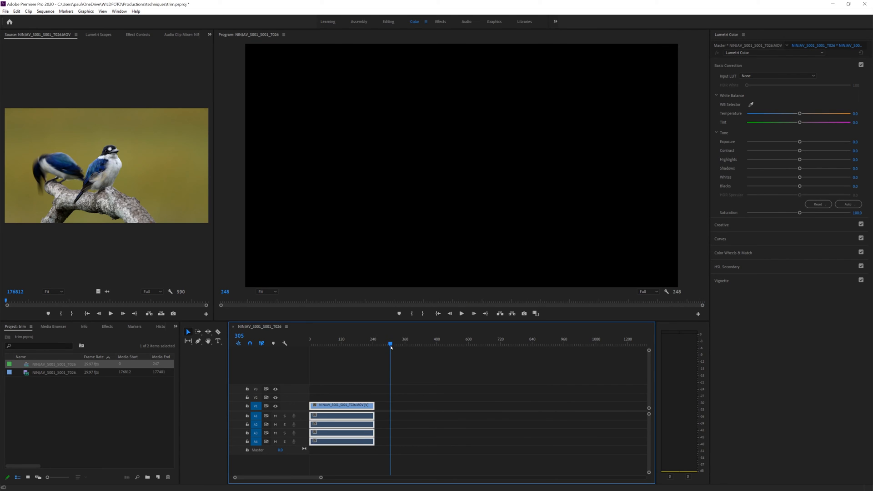
key(space)
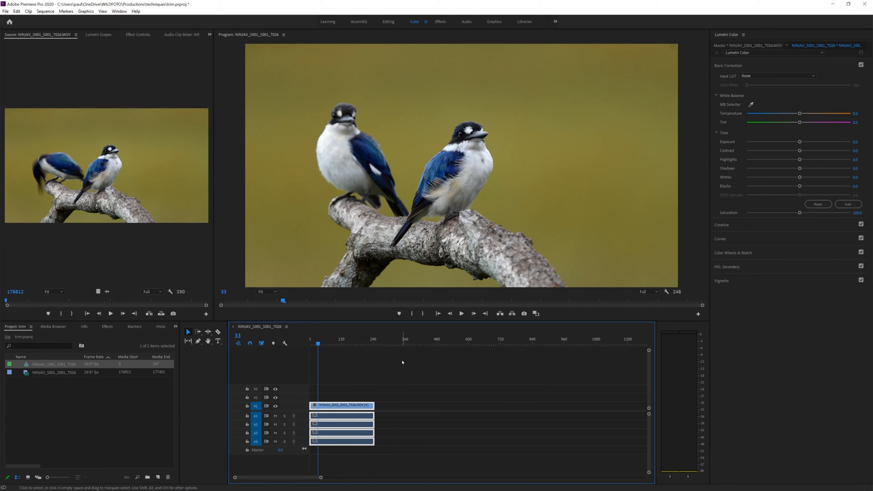
Start a media export of the trimmed sequence with the QuickTime format and the Match Source (Rewrap) preset.
click(6, 11)
mouse_move(82, 209)
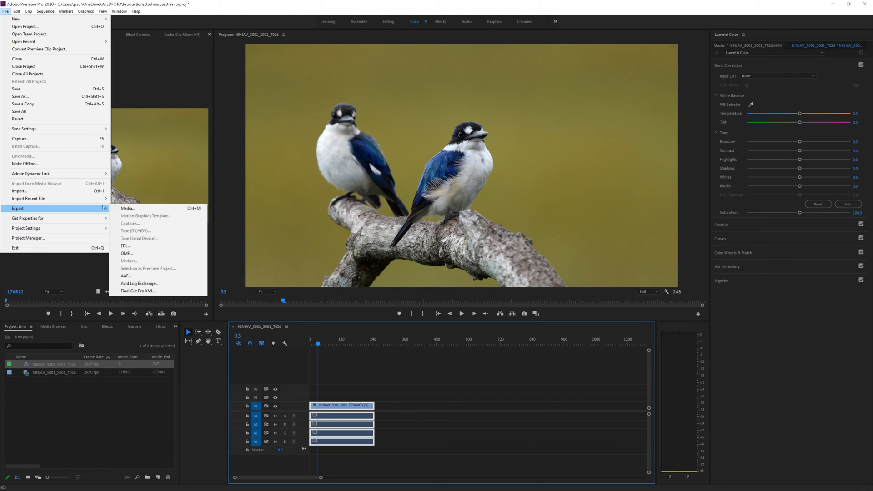
click(124, 210)
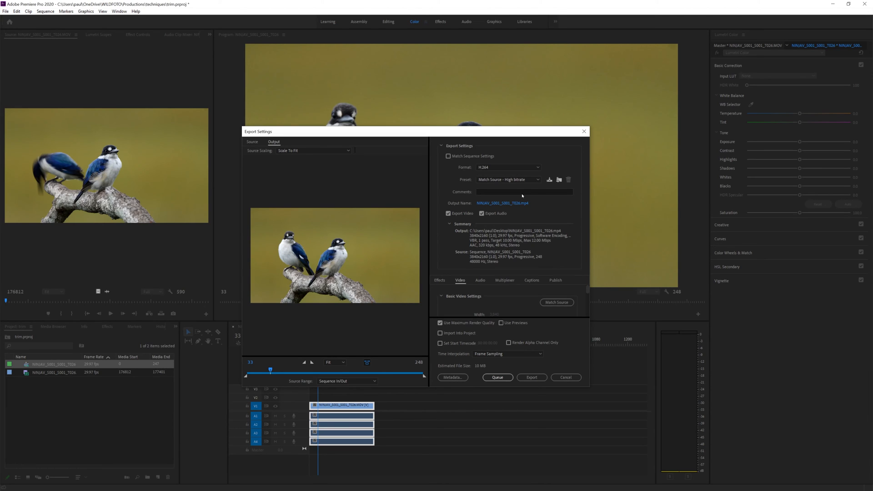
click(539, 169)
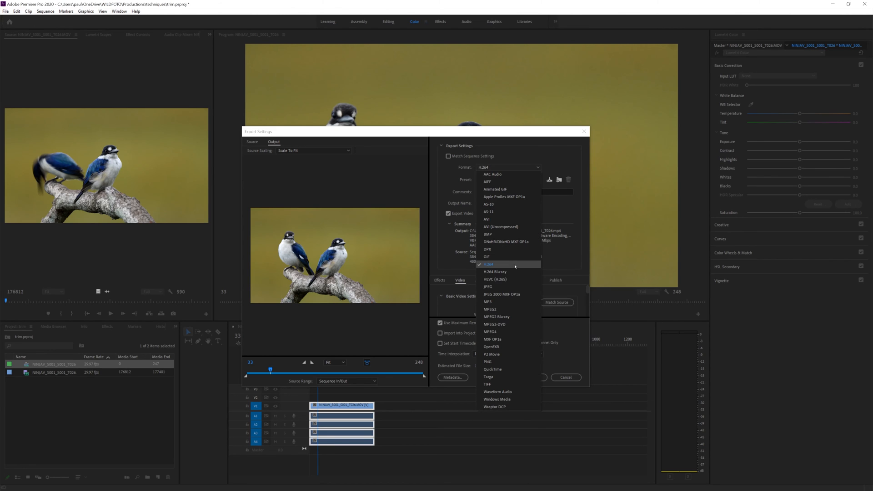
click(493, 369)
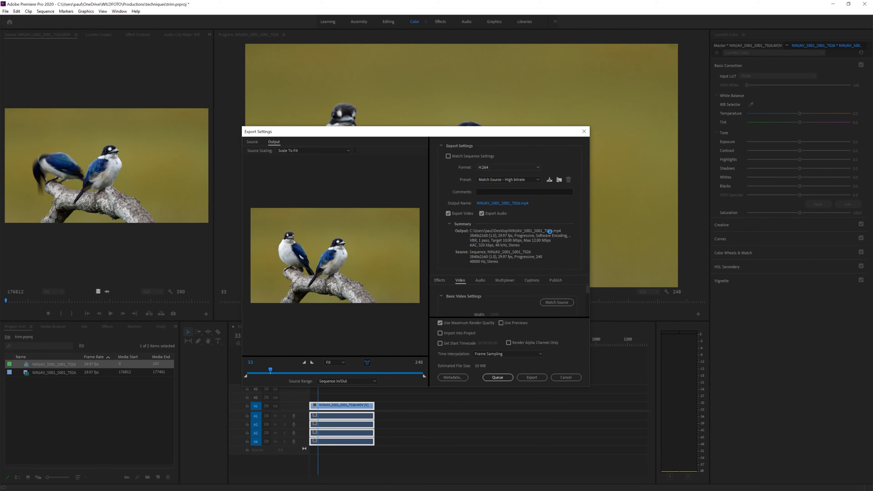
click(523, 180)
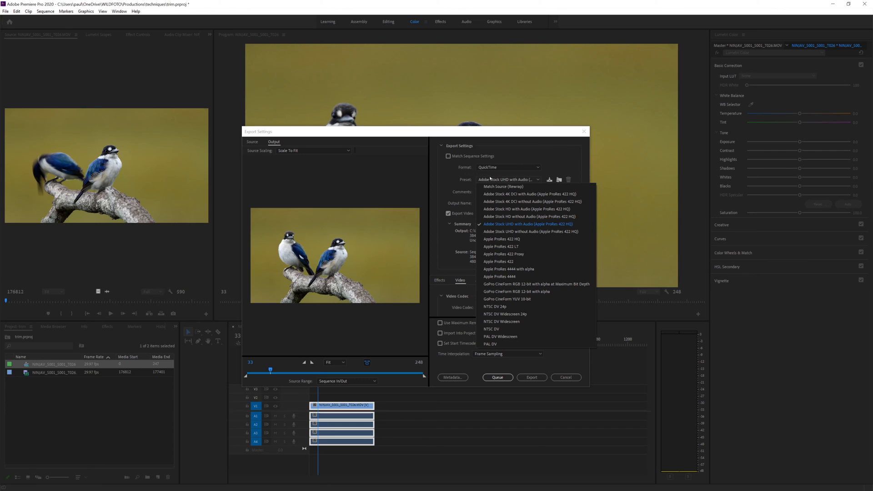
click(515, 188)
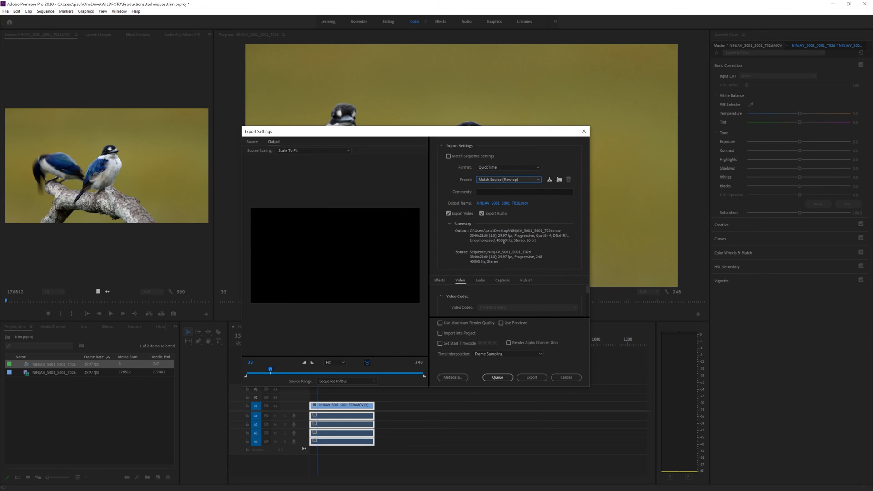
Export the sequence as NINJAV_S001_S001_T026trimmed.mov to the Video\trim folder on the D: drive, and move the playhead to frame 144.
click(517, 204)
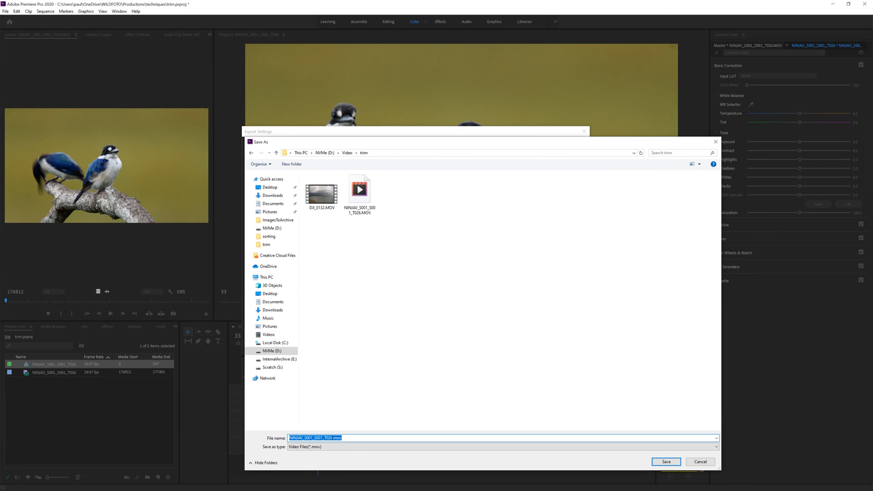
click(333, 438)
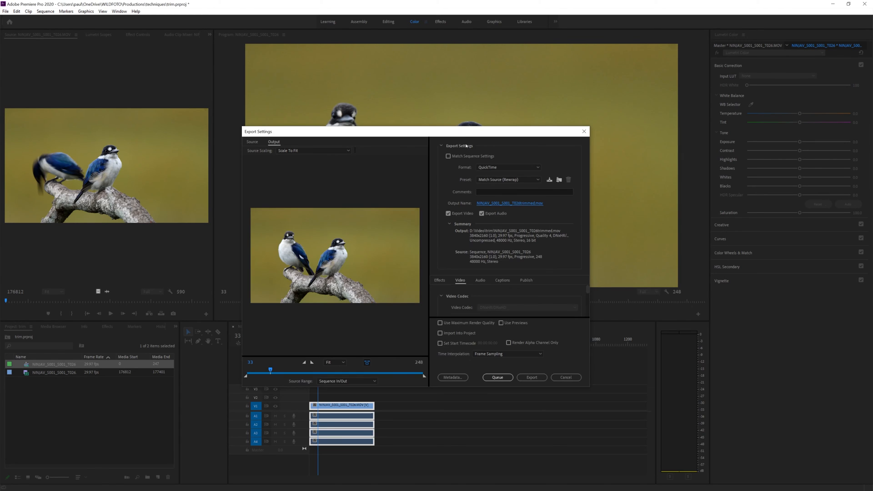
drag(464, 133, 504, 143)
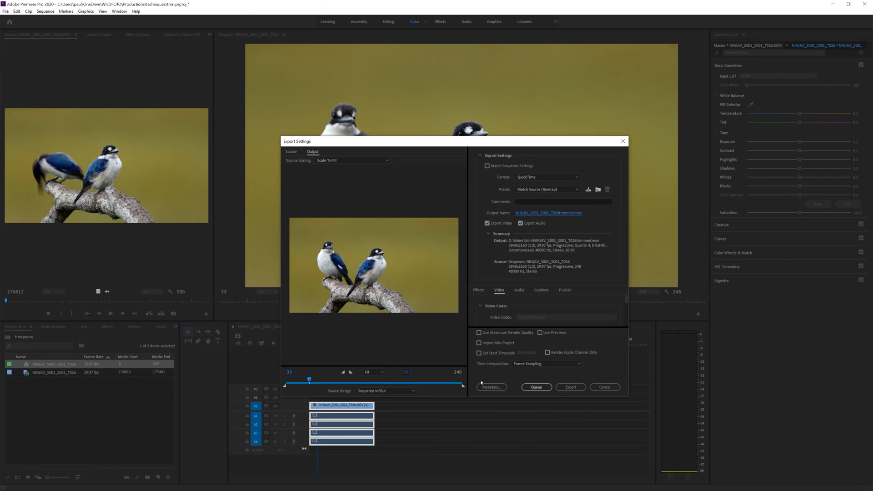
click(570, 387)
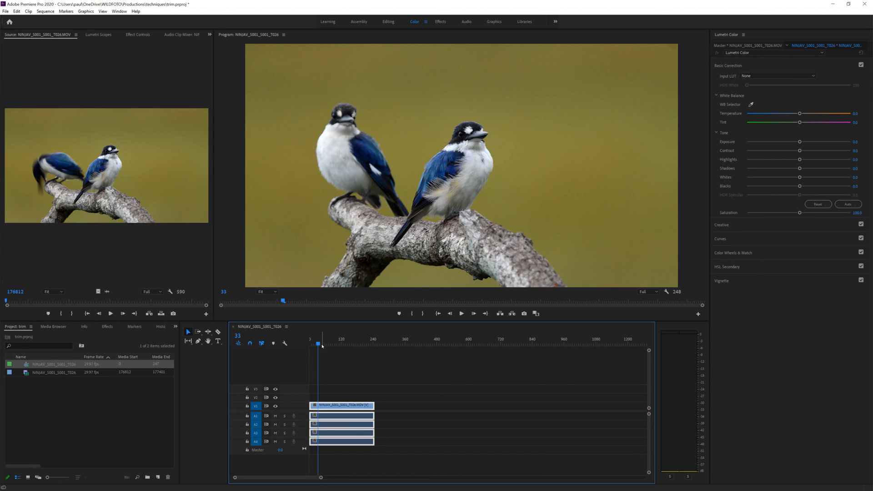
drag(319, 344, 349, 345)
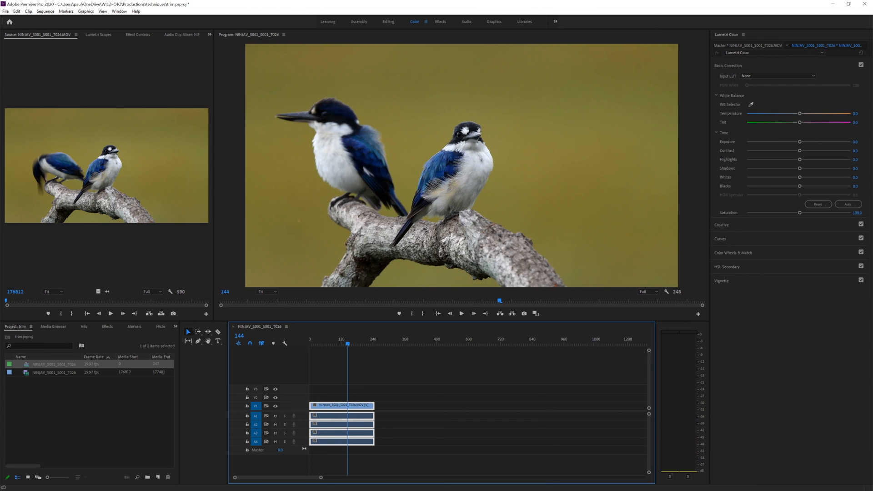
Switch to File Explorer and compare the sizes of the trimmed NINJAV and DJI_0132 files with their originals in the trim folder.
key(alt+Tab)
click(490, 107)
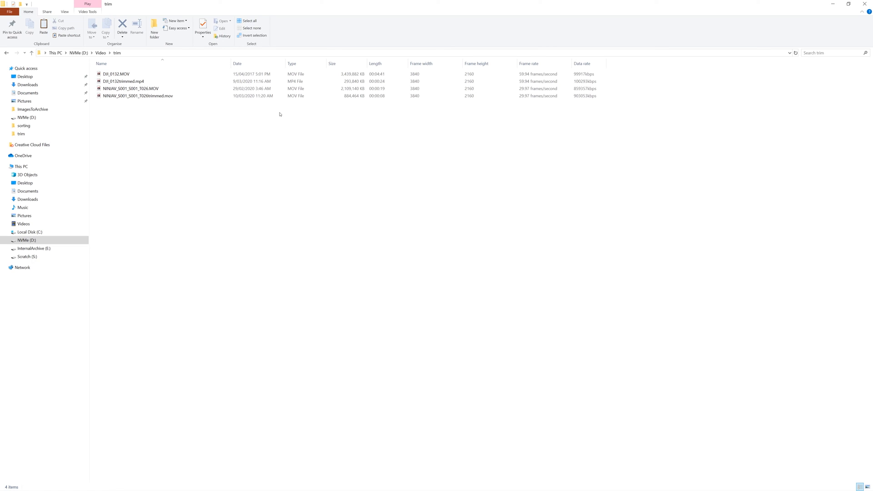
click(355, 96)
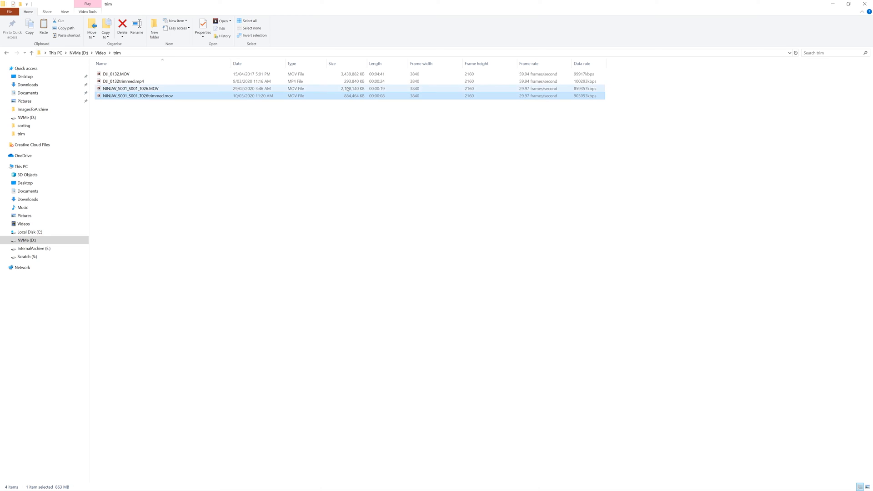
click(321, 88)
click(135, 96)
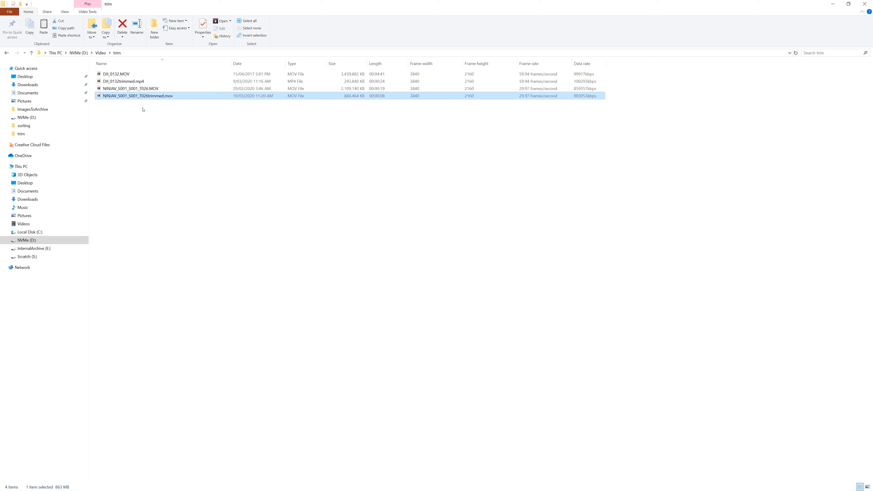
click(333, 81)
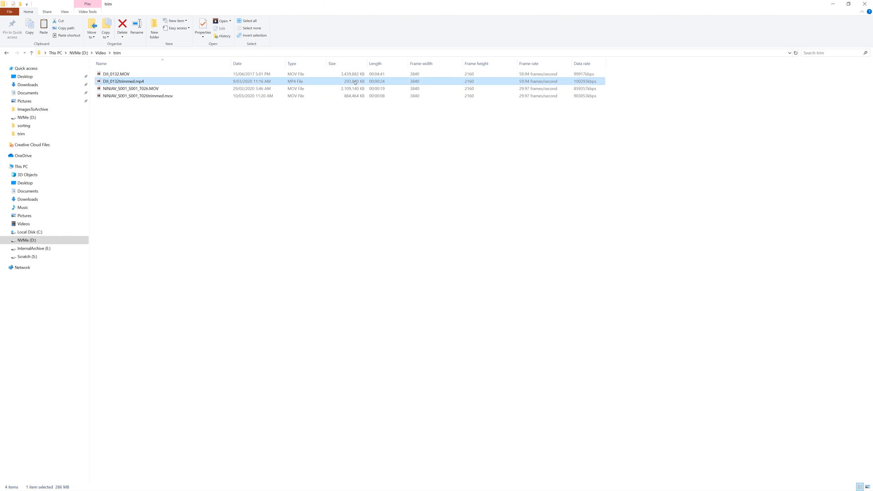
click(350, 75)
click(328, 151)
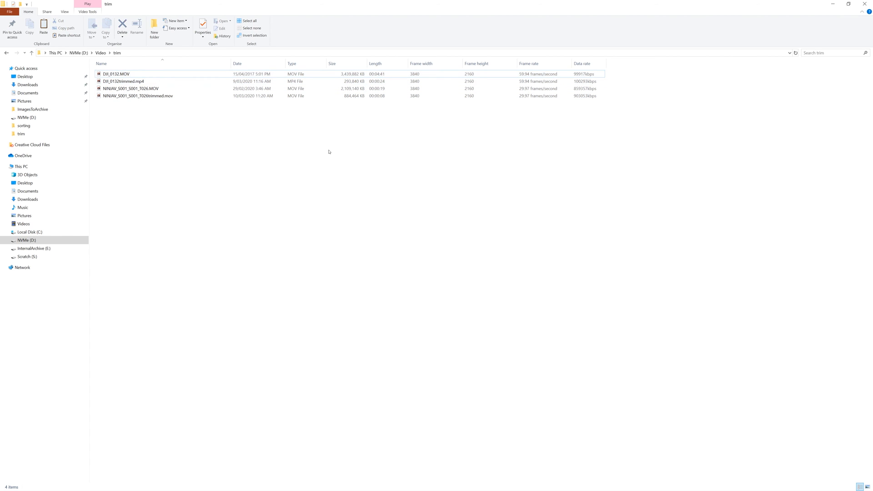